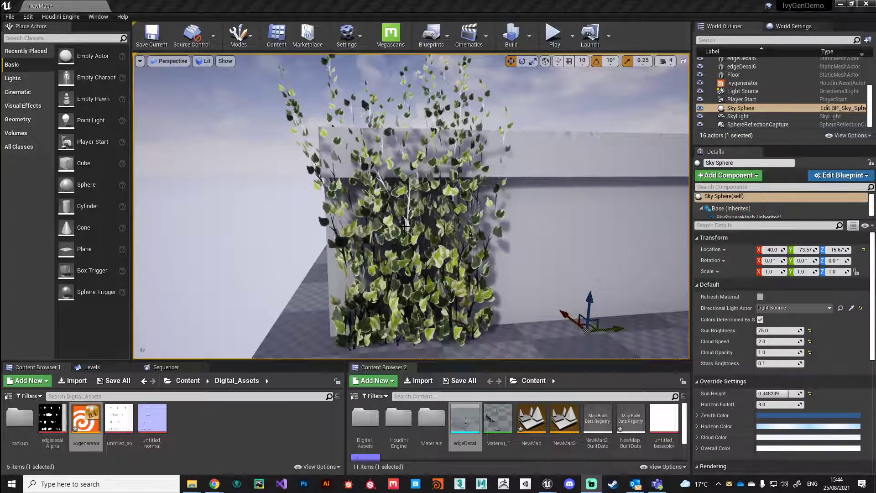
Send the Unreal scene to Houdini with File > Houdini Engine > Open scene in Houdini
click(230, 460)
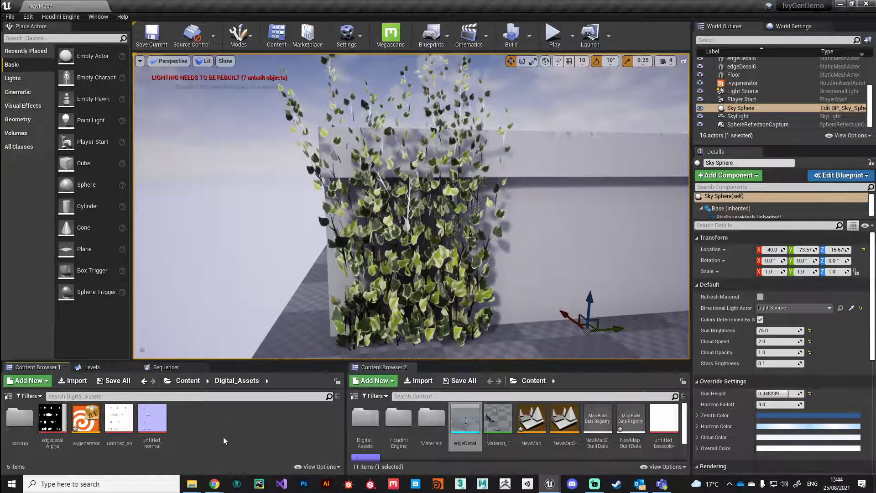
click(10, 16)
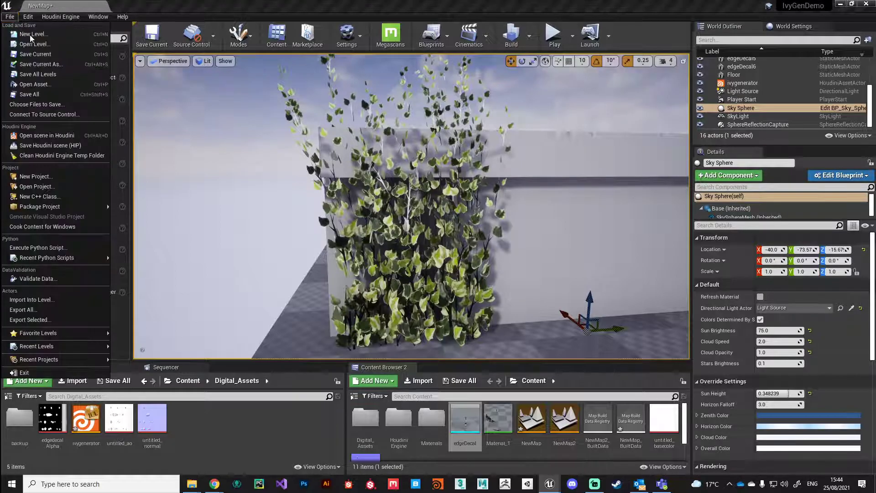
click(57, 136)
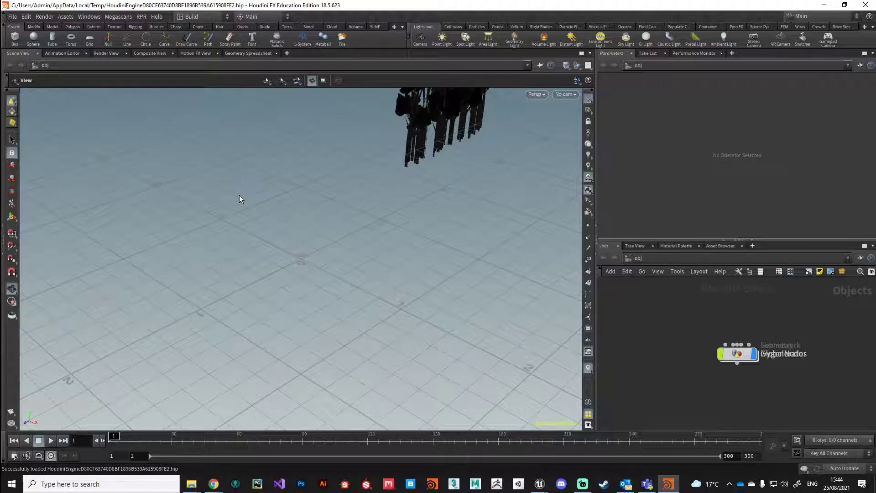
Widen the network pane and auto-lay out the overlapping object nodes
middle_drag(466, 159, 453, 259)
drag(453, 259, 402, 260)
scroll(368, 293, up, 3)
drag(598, 244, 451, 244)
key(l)
drag(192, 332, 245, 293)
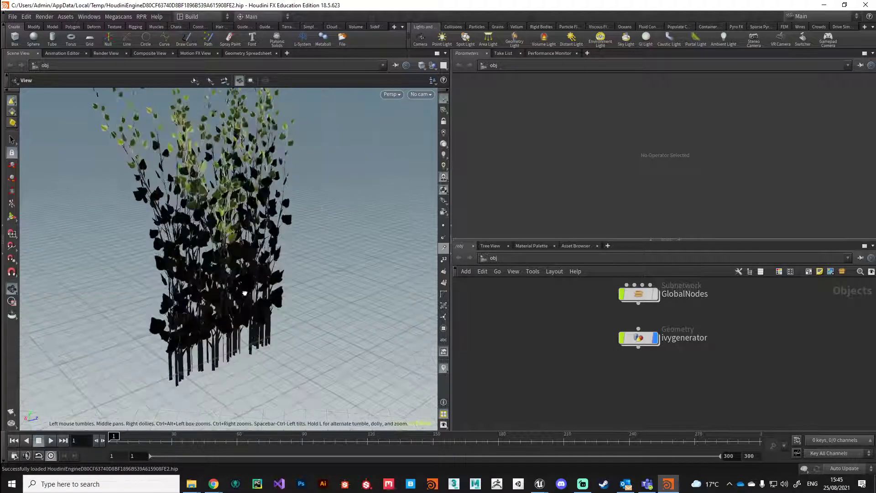
Inside ivygenerator, enable Allow Editing of Contents on the ivygenerator1 asset
double_click(635, 342)
drag(658, 377, 565, 316)
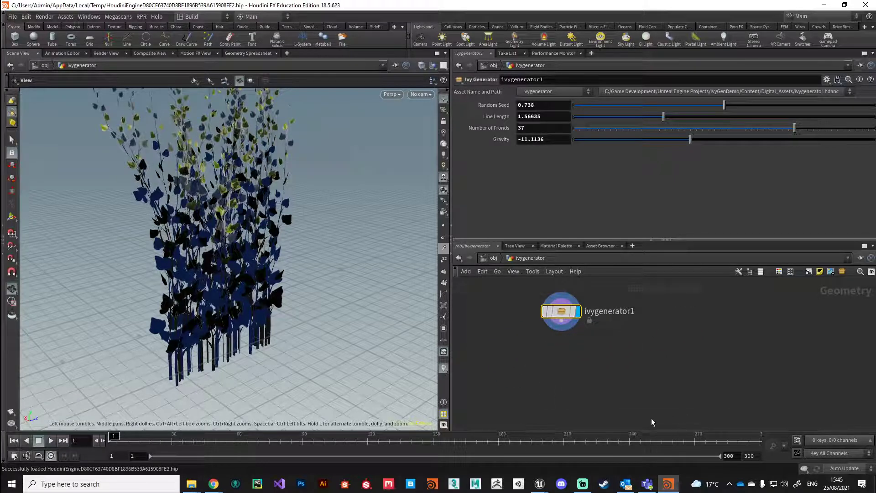
right_click(559, 305)
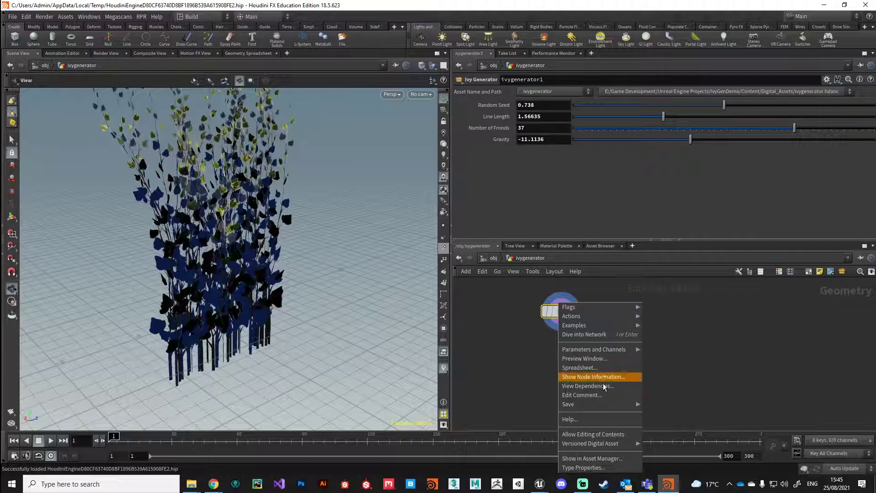
click(619, 435)
mouse_move(568, 315)
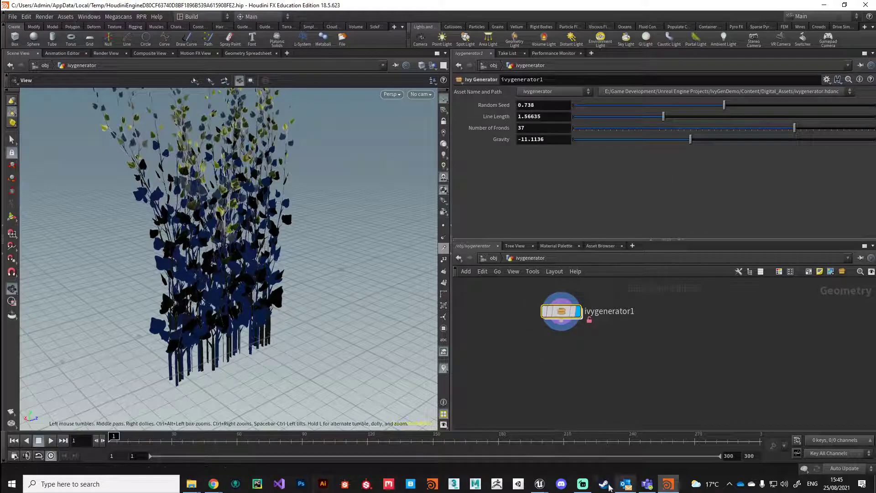
mouse_move(541, 485)
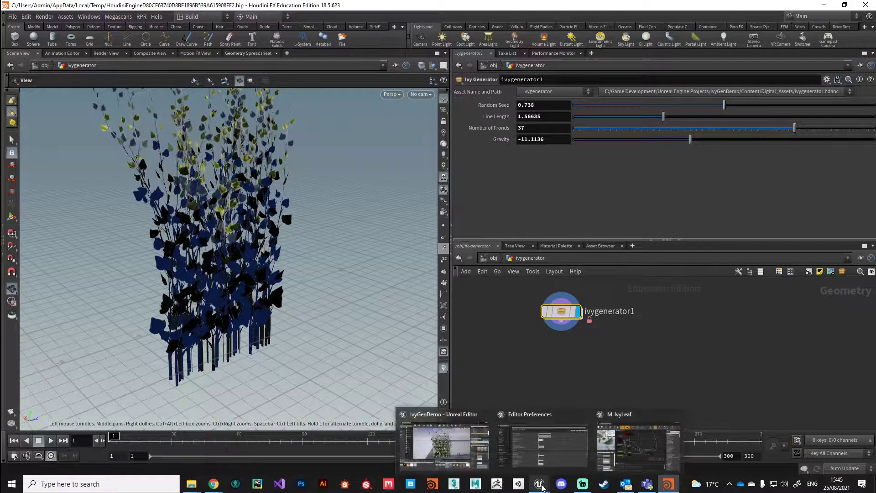
Inside ivygenerator1, delete the loose stray nodes and the right-hand column of nodes
double_click(561, 311)
key(Delete)
scroll(580, 368, up, 2)
click(567, 356)
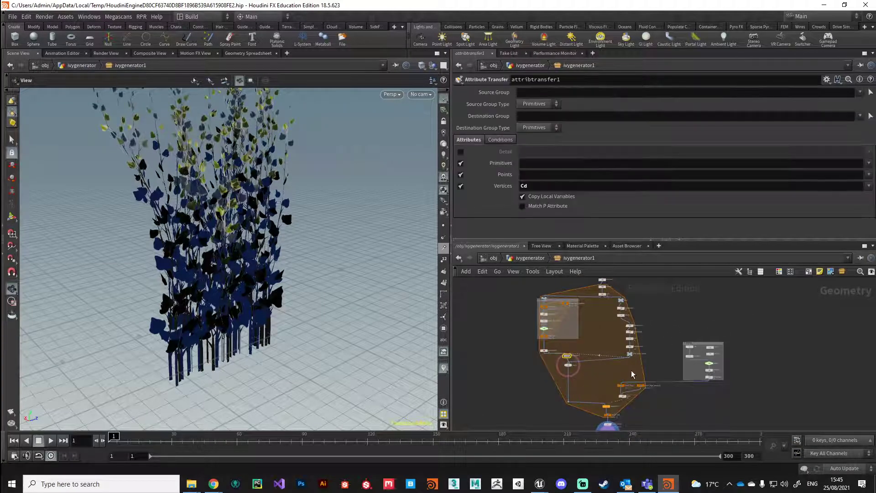
key(Delete)
drag(635, 324, 635, 324)
key(Delete)
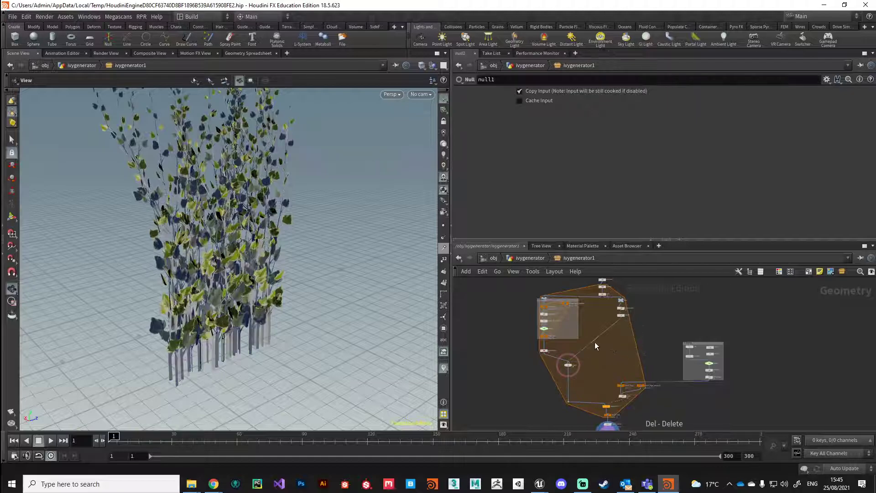
alt+middle_drag(594, 342, 598, 343)
mouse_move(598, 346)
mouse_down()
mouse_move(611, 365)
mouse_move(625, 365)
mouse_move(611, 352)
mouse_up()
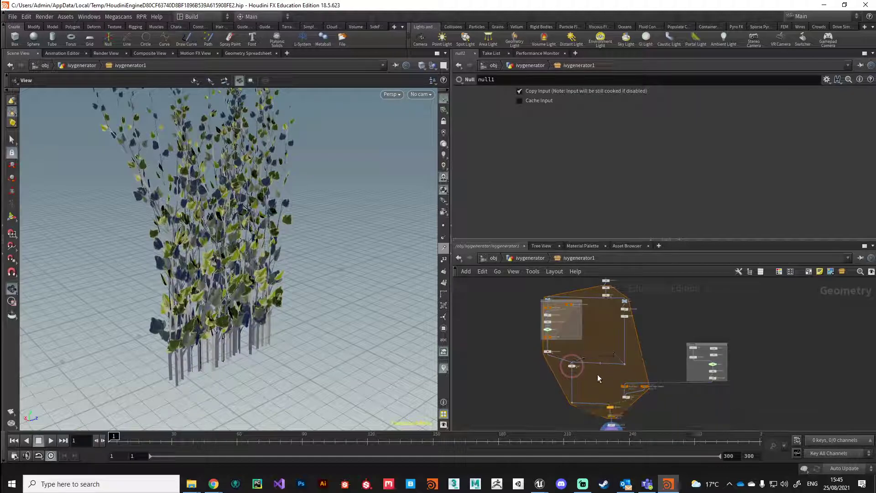
Set transform1's Uniform Scale to 0.79
scroll(603, 330, up, 3)
scroll(604, 381, down, 1)
middle_drag(559, 398, 557, 319)
drag(268, 272, 240, 259)
middle_drag(240, 258, 261, 292)
right_drag(260, 291, 301, 316)
middle_drag(280, 338, 299, 287)
mouse_move(566, 302)
middle_down()
mouse_move(567, 405)
mouse_move(562, 323)
middle_up()
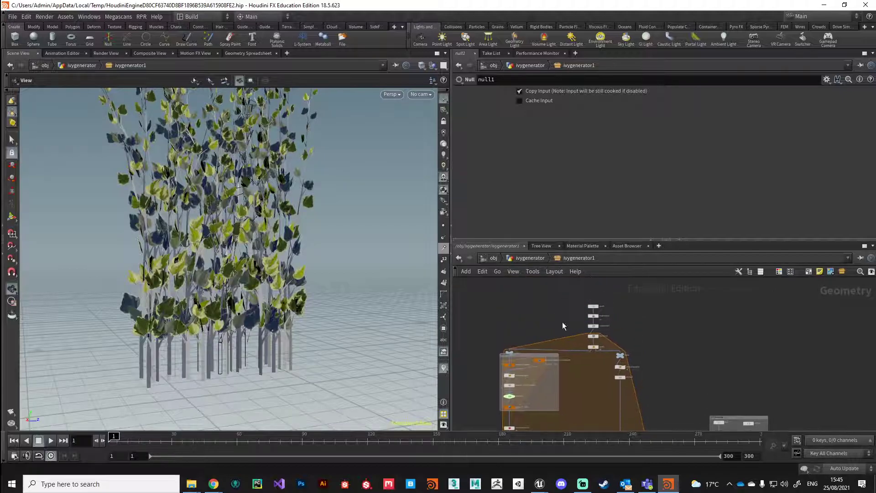
scroll(561, 325, up, 6)
click(614, 338)
drag(614, 340, 609, 336)
mouse_move(596, 179)
mouse_down()
mouse_move(627, 177)
mouse_move(598, 179)
mouse_up()
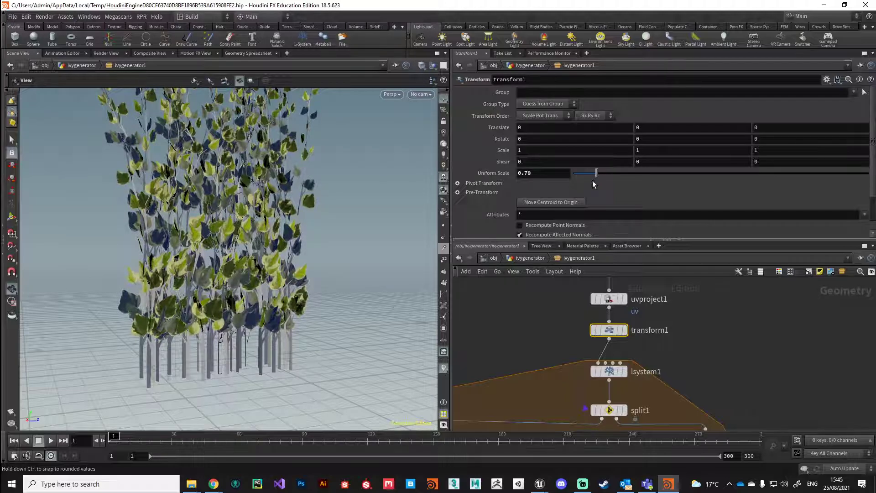
Pan the network to review quickmaterial1, merge1, Clustering, transform1, lsystem1 and split1
scroll(283, 256, down, 3)
drag(260, 279, 207, 286)
scroll(247, 301, up, 5)
middle_drag(306, 251, 307, 279)
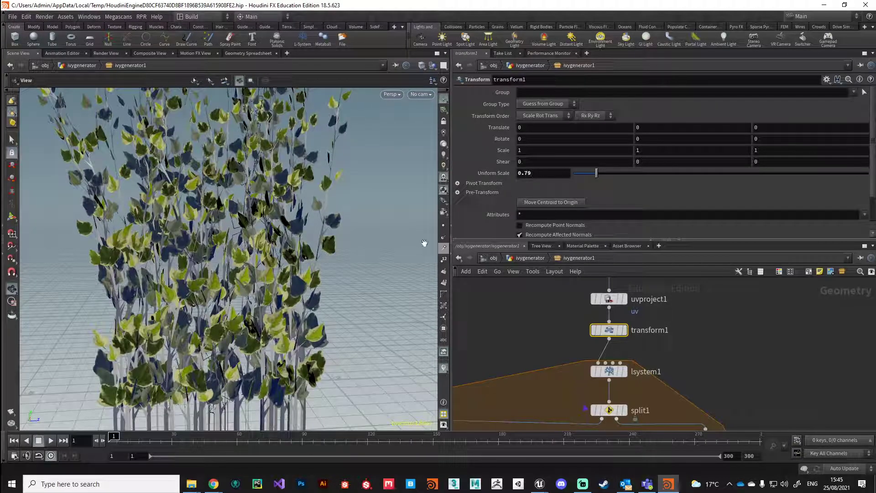
scroll(336, 307, down, 5)
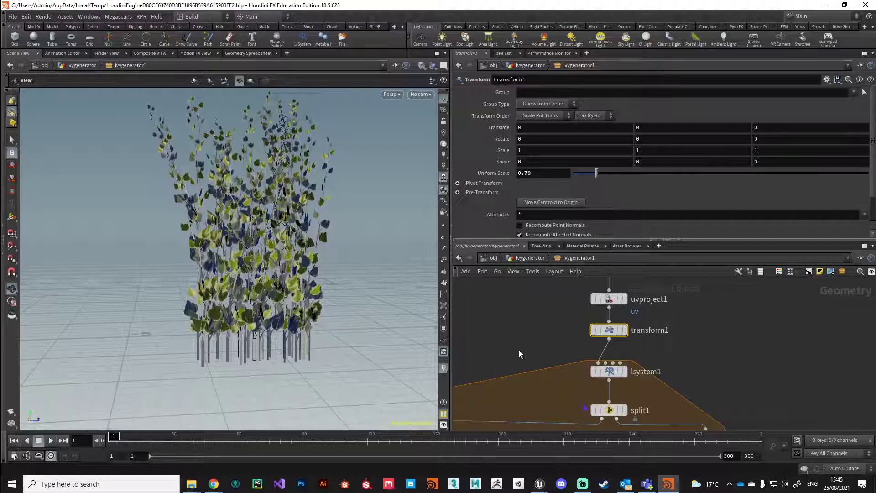
middle_drag(530, 406, 538, 343)
scroll(538, 342, down, 1)
scroll(570, 406, down, 4)
middle_drag(570, 411, 578, 346)
middle_drag(576, 393, 605, 308)
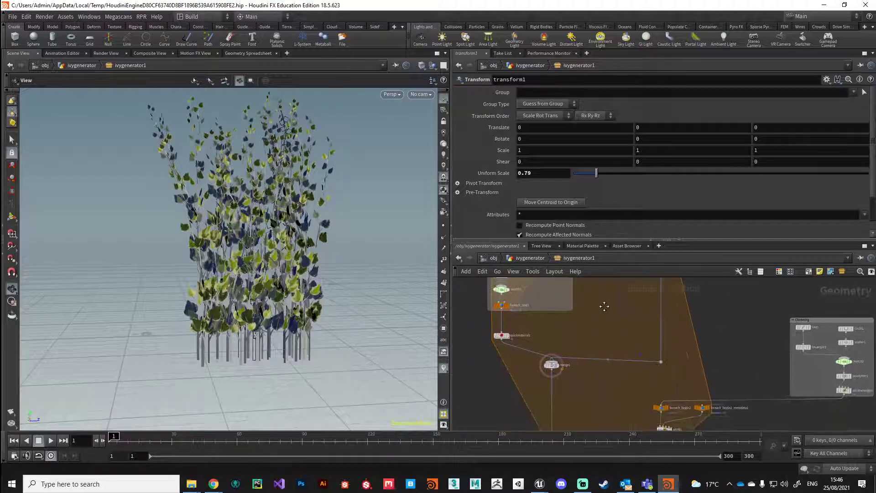
scroll(397, 343, up, 2)
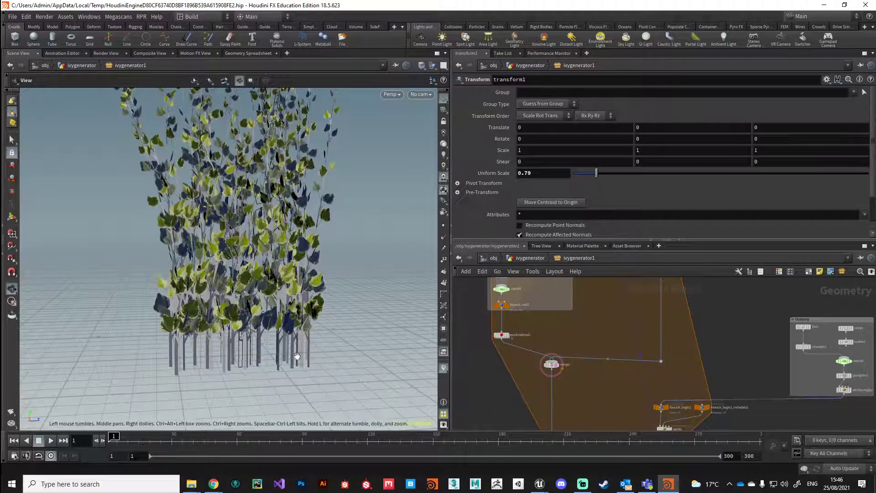
middle_drag(614, 337, 572, 397)
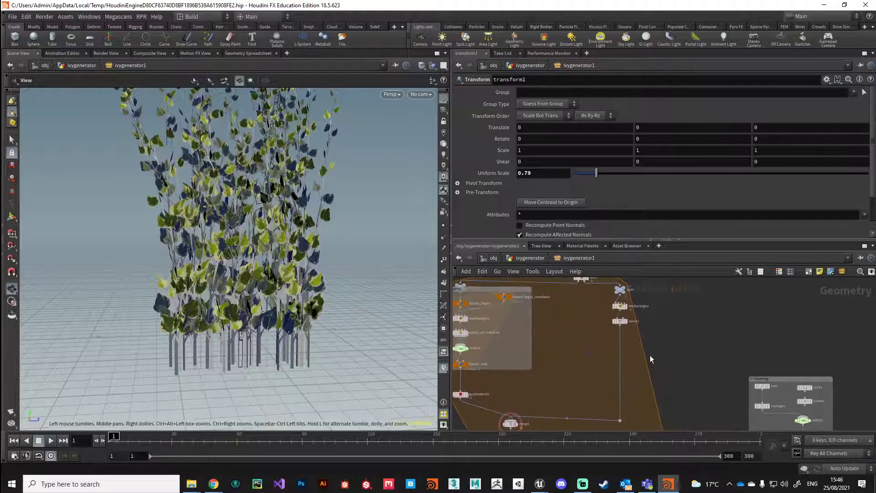
middle_drag(574, 322, 616, 346)
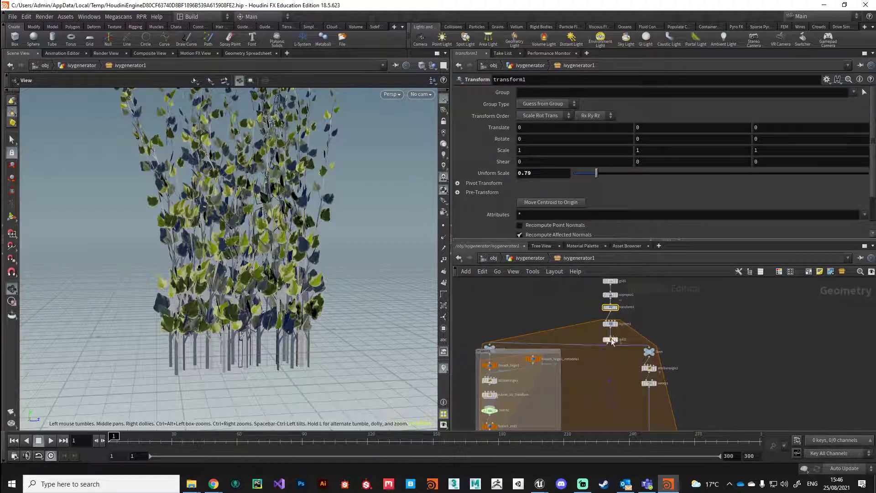
middle_drag(614, 403, 619, 374)
mouse_move(621, 314)
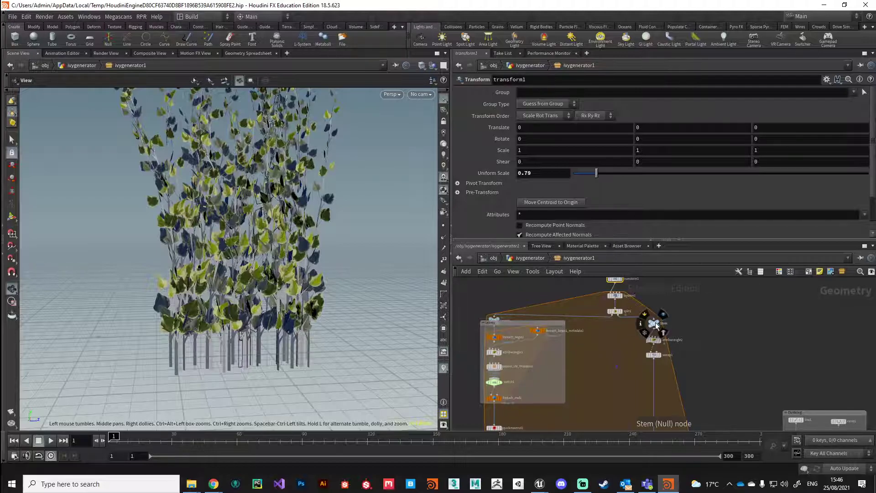
Display only the Stem node's output and hide merge1's leaf wireframe
click(659, 324)
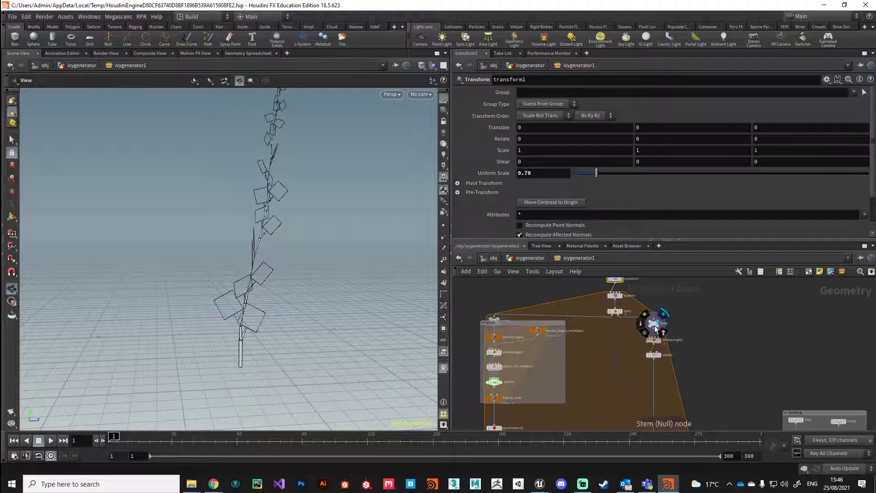
click(654, 323)
middle_drag(624, 397, 603, 388)
scroll(618, 309, down, 2)
scroll(567, 353, up, 4)
click(565, 359)
Orbit the viewport around the bare ivy stem and its side shoots
middle_drag(305, 277, 303, 337)
drag(321, 358, 304, 373)
scroll(261, 362, down, 2)
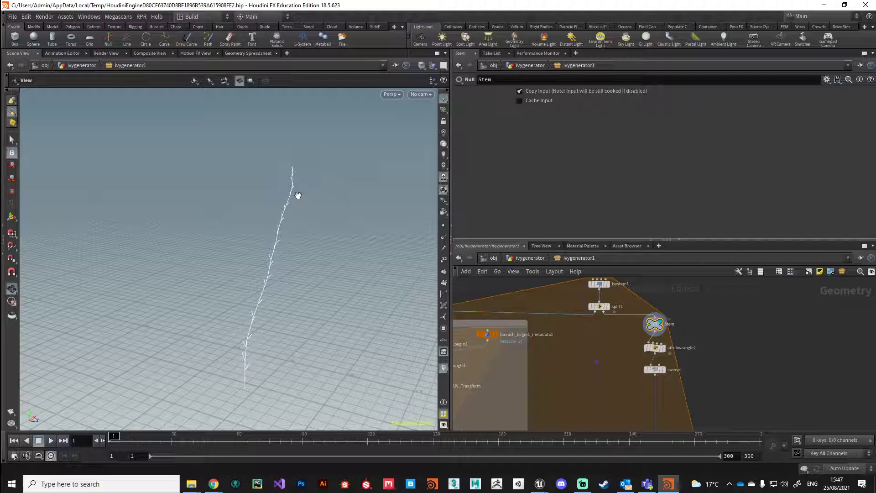
mouse_move(337, 350)
mouse_down()
mouse_move(311, 342)
mouse_move(331, 337)
mouse_up()
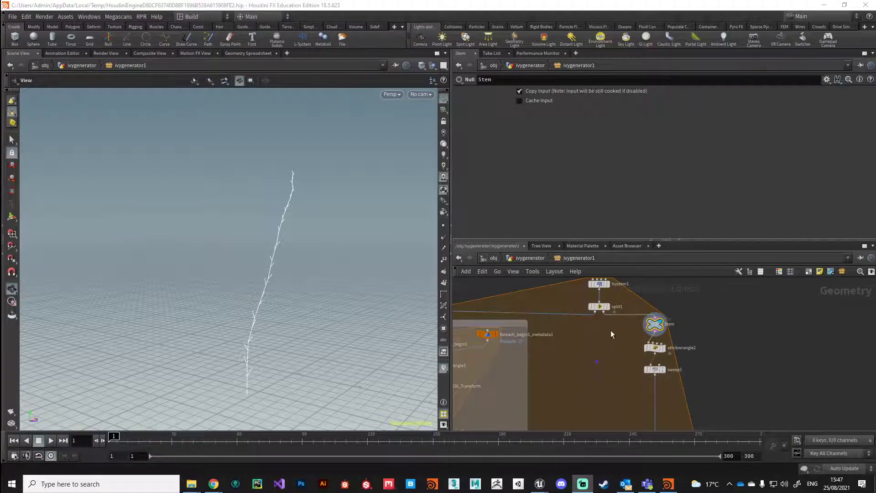
drag(262, 349, 323, 368)
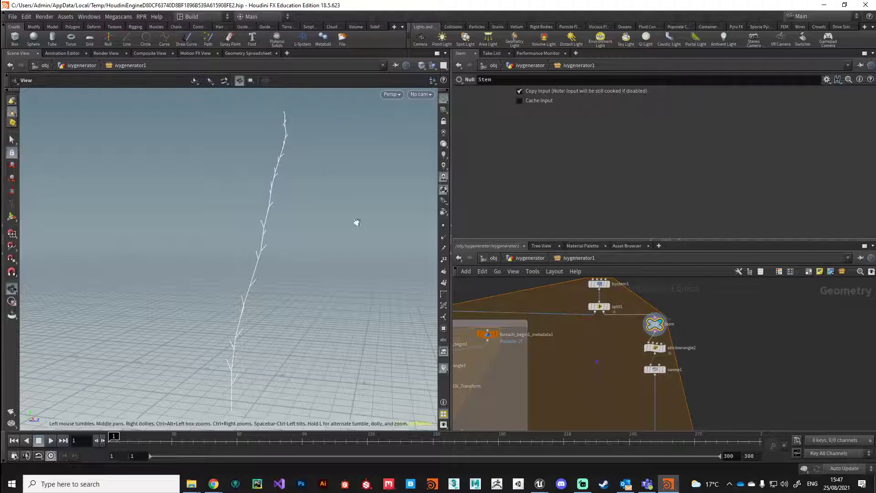
Box-select attribwrangle2 and sweep1 and auto-arrange them beneath Stem
click(656, 349)
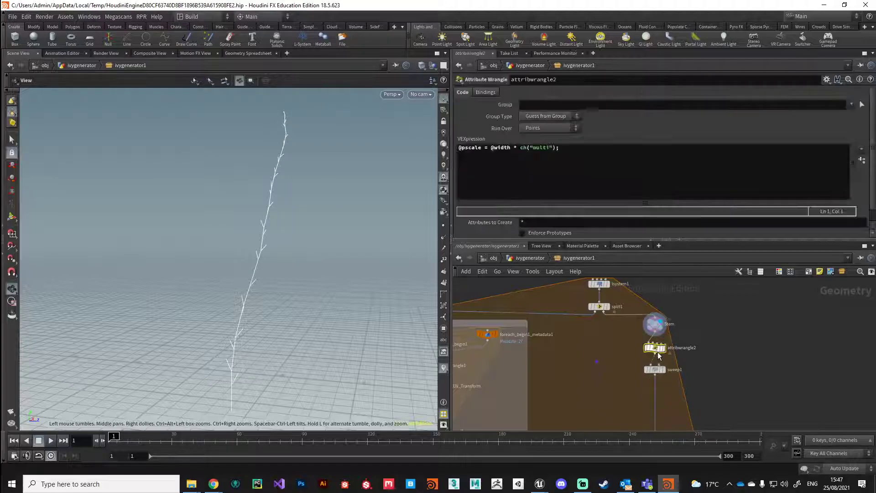
click(663, 370)
click(663, 349)
middle_drag(630, 369, 626, 359)
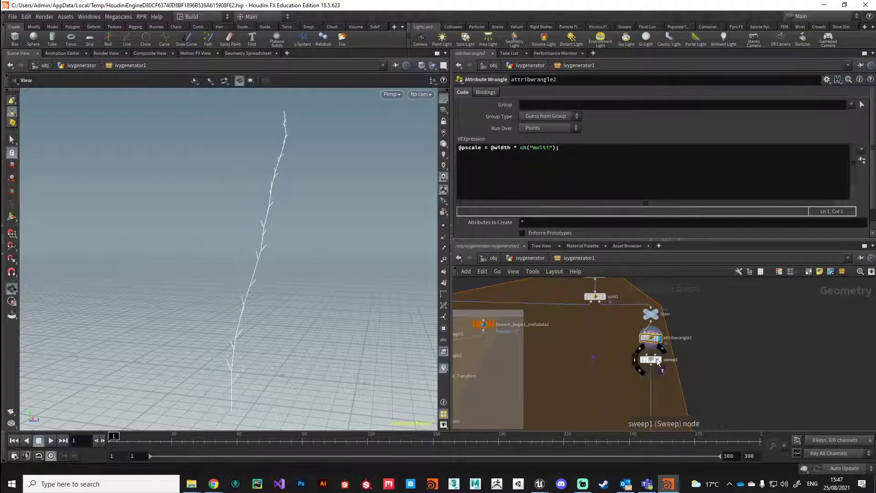
drag(631, 381, 661, 339)
key(l)
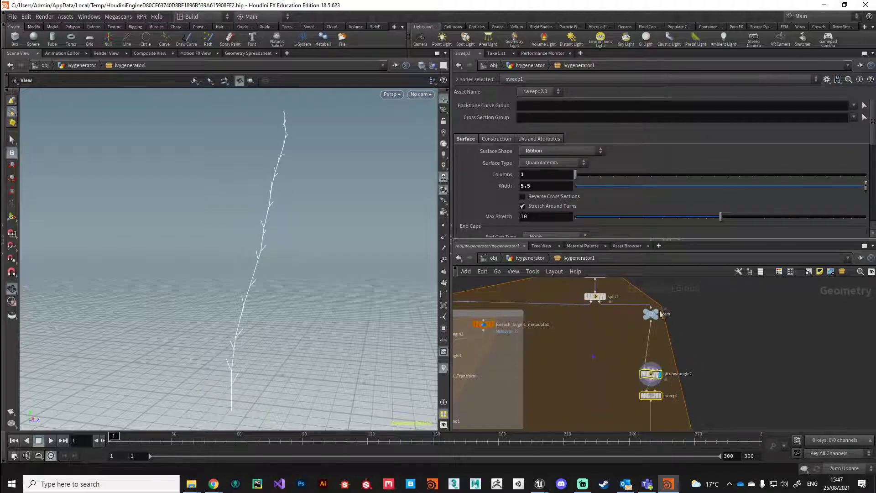
Select Stem and show its point attributes in the Geometry Spreadsheet
click(651, 315)
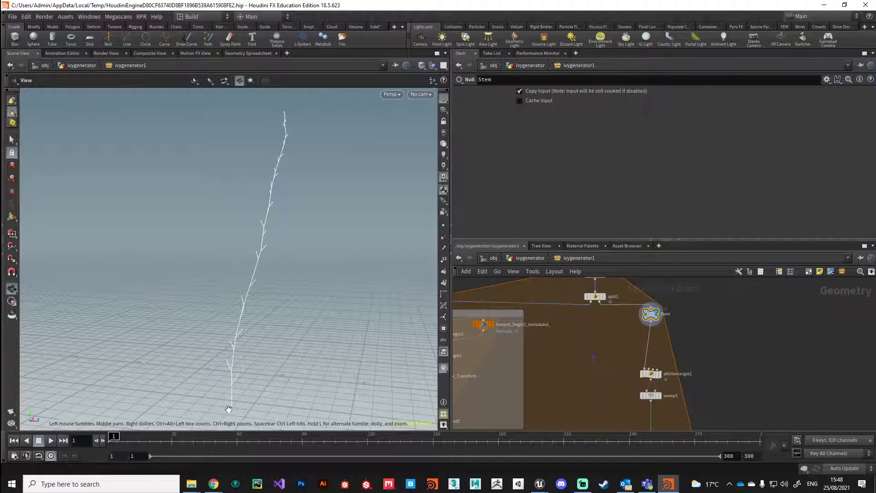
mouse_move(278, 307)
mouse_down()
mouse_move(280, 282)
mouse_move(292, 306)
mouse_up()
middle_drag(593, 283, 592, 313)
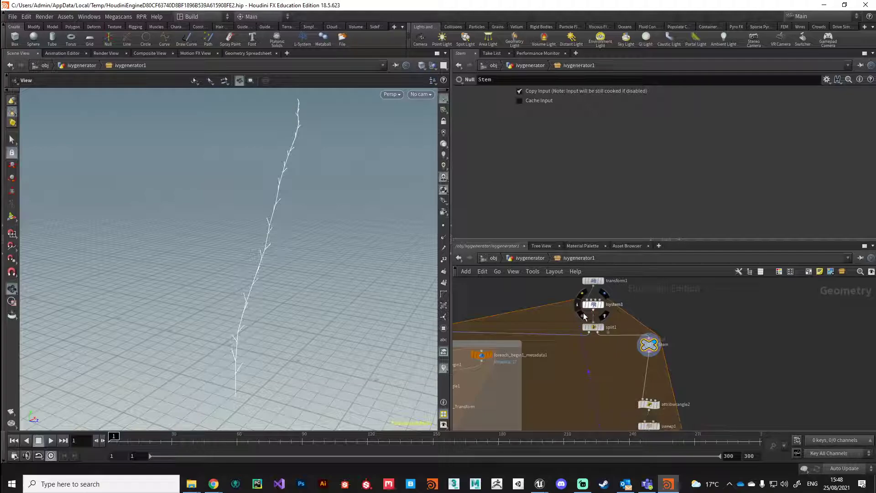
click(248, 53)
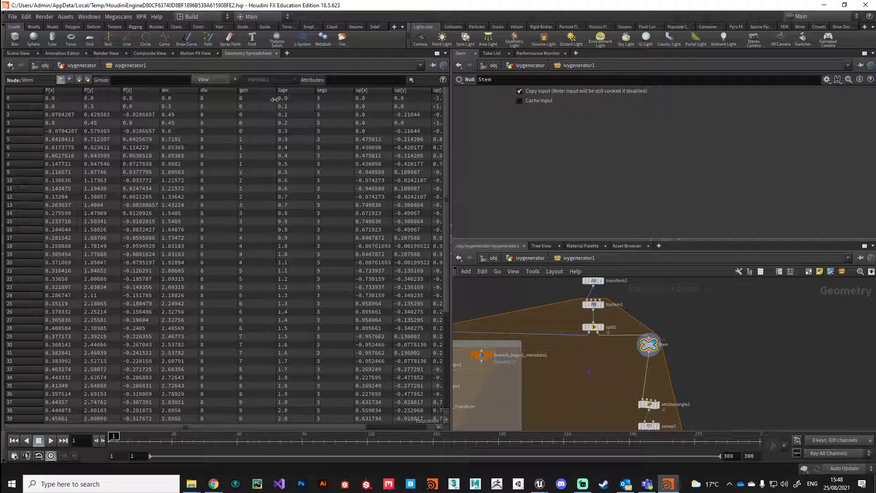
Sort Stem's points by lage in descending order, showing a maximum of 2.9
click(292, 91)
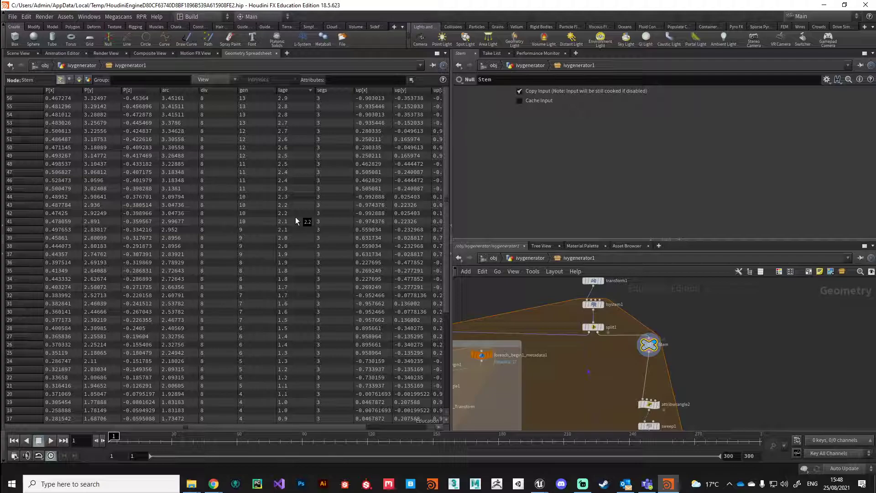
middle_drag(617, 398, 594, 368)
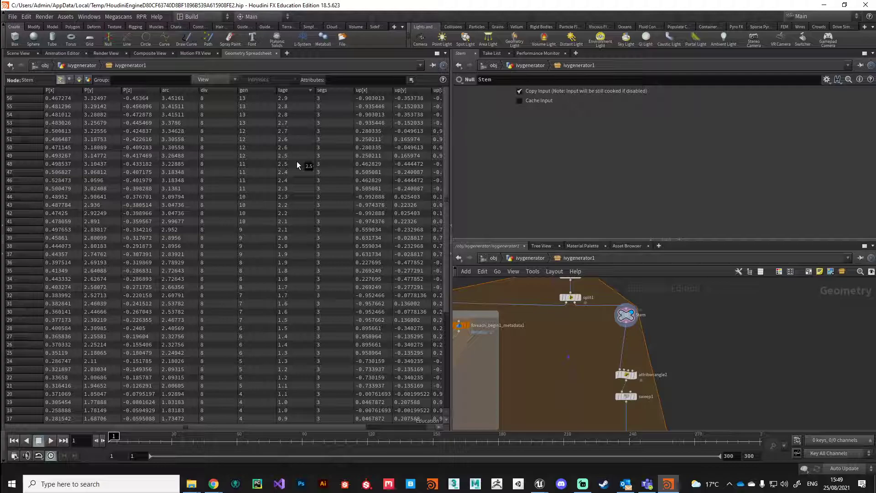
middle_drag(653, 338, 635, 335)
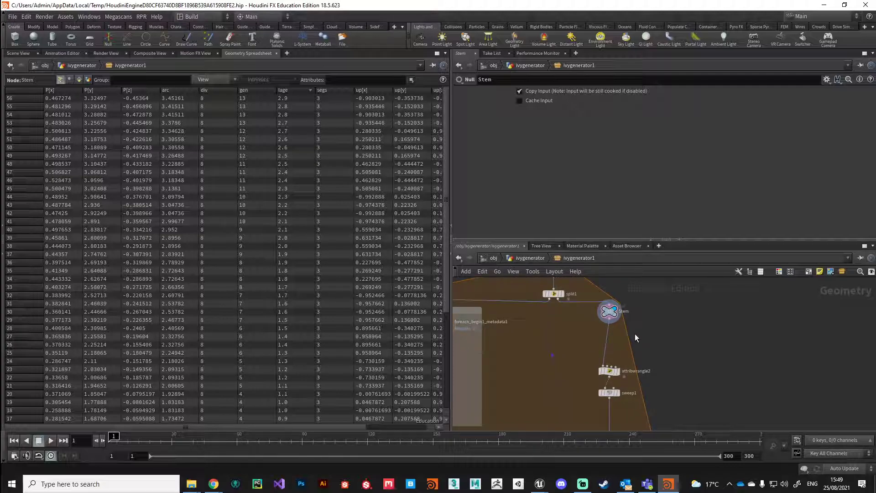
Create an Attribute Promote node, attribpromote1, and wire Stem into it
key(Tab)
text(promo)
key(Return)
click(635, 333)
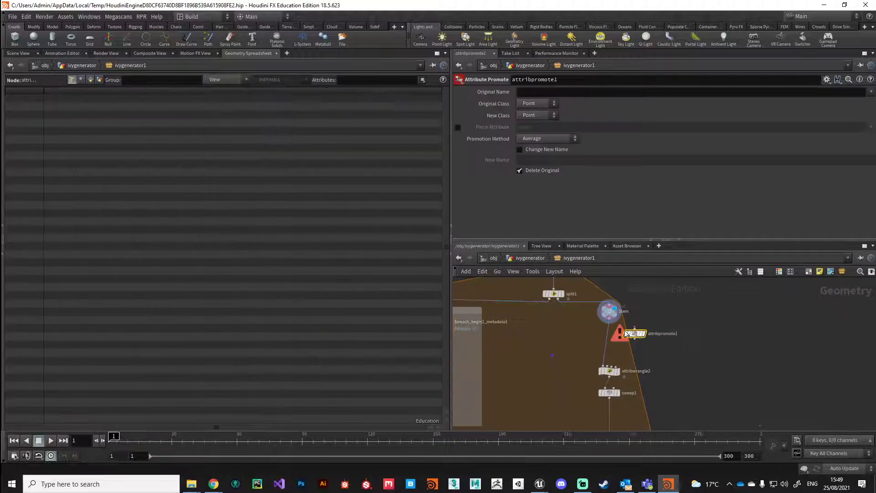
click(610, 319)
click(635, 330)
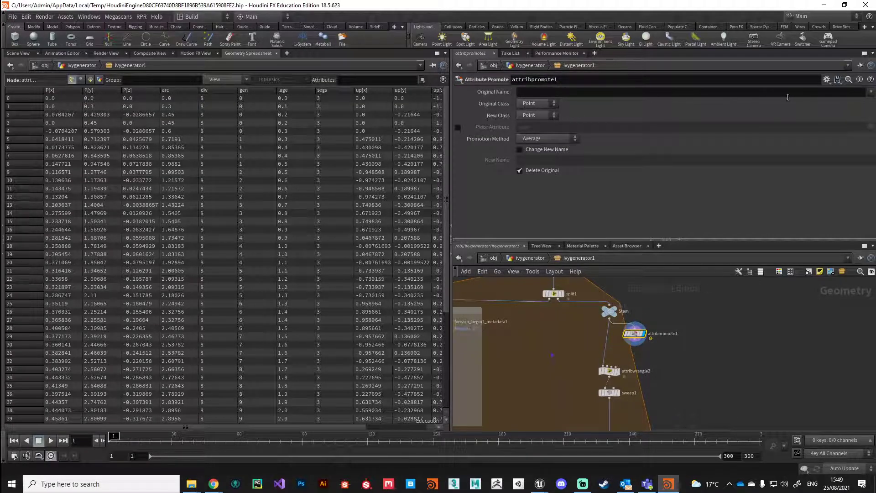
Promote lage to Detail using Maximum, confirming the detail value 2.9 in the spreadsheet
click(871, 92)
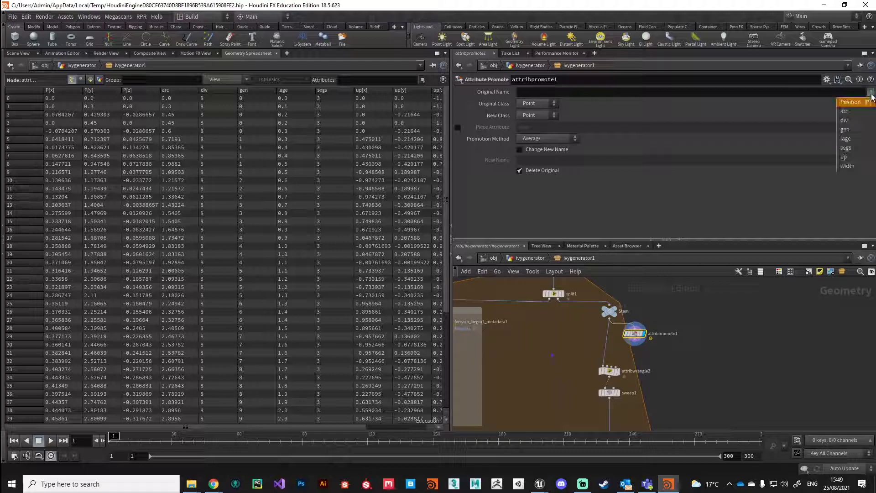
click(852, 140)
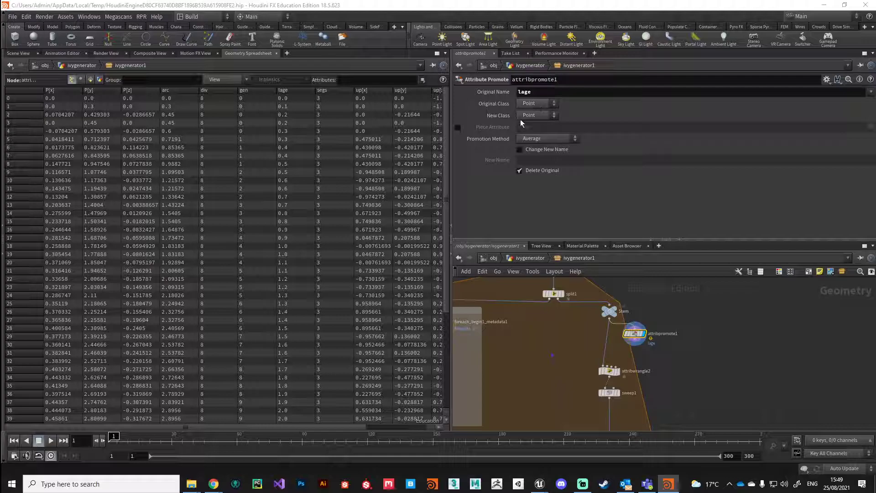
click(539, 116)
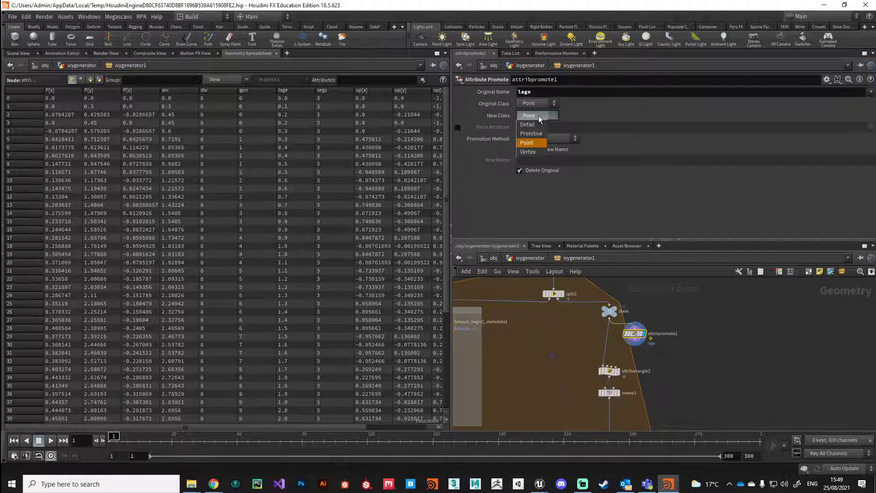
click(530, 125)
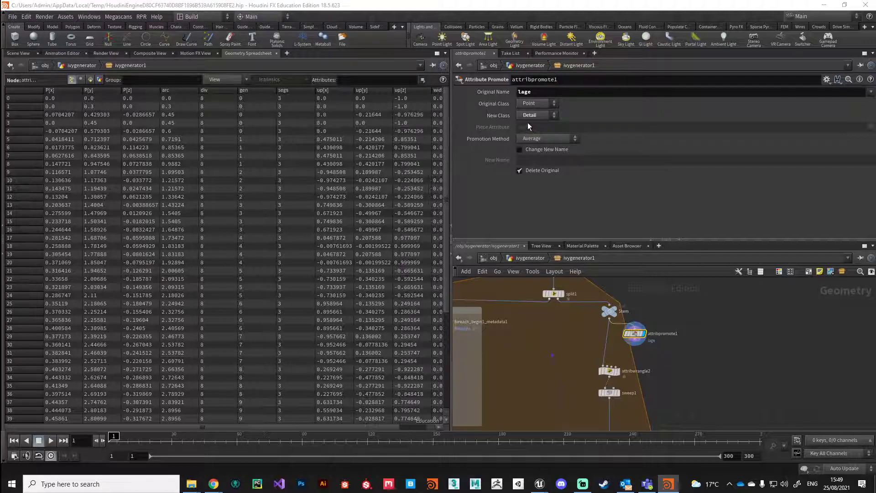
click(90, 79)
click(99, 79)
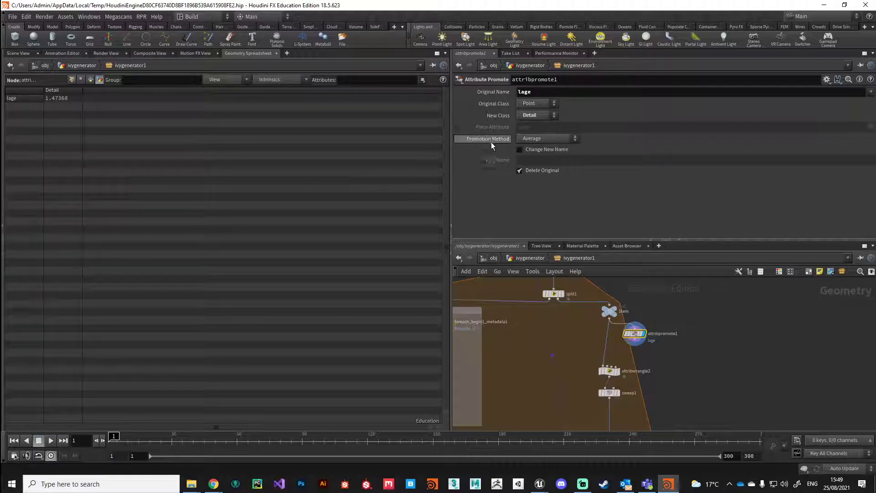
click(557, 139)
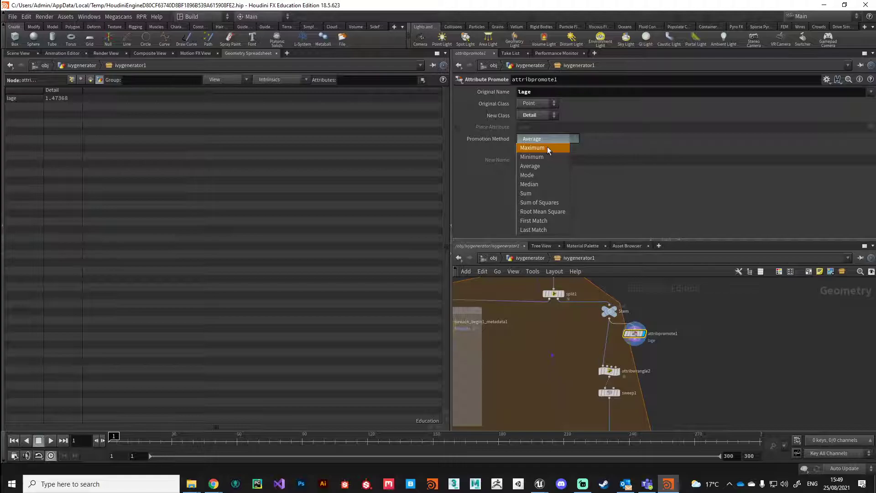
click(547, 147)
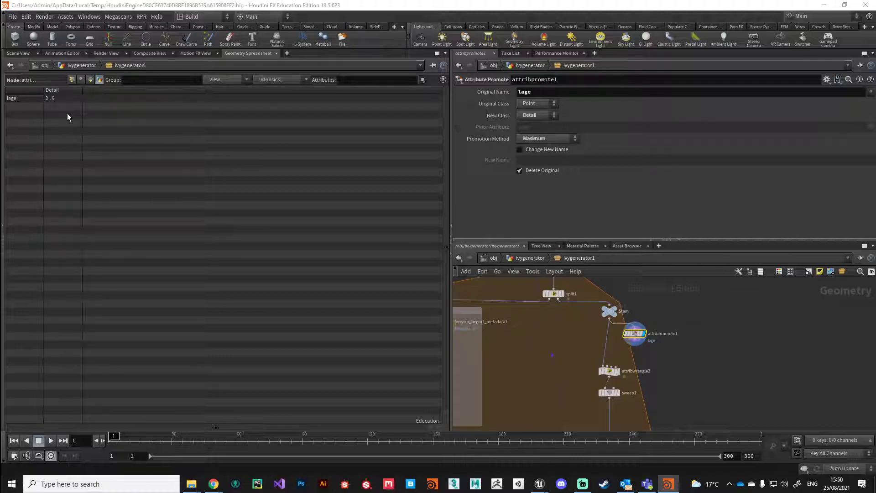
click(73, 80)
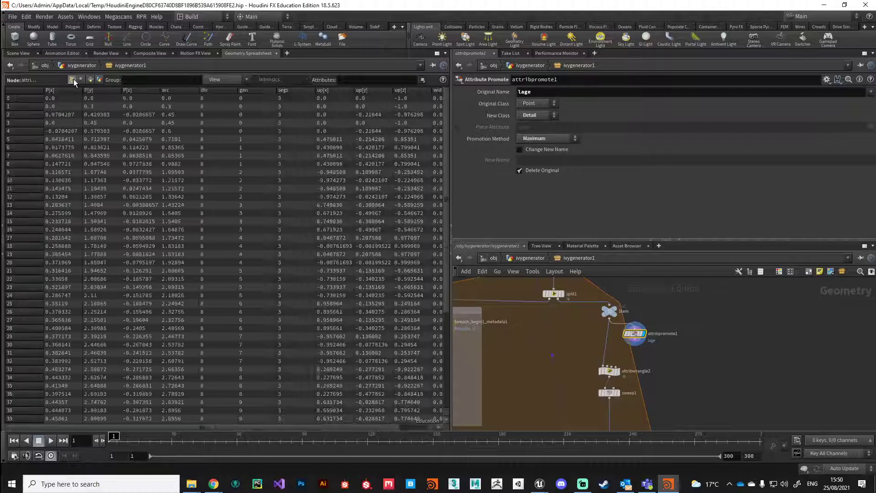
Turn off Delete Original on attribpromote1 and move attribwrangle2 and sweep1 further down
click(521, 172)
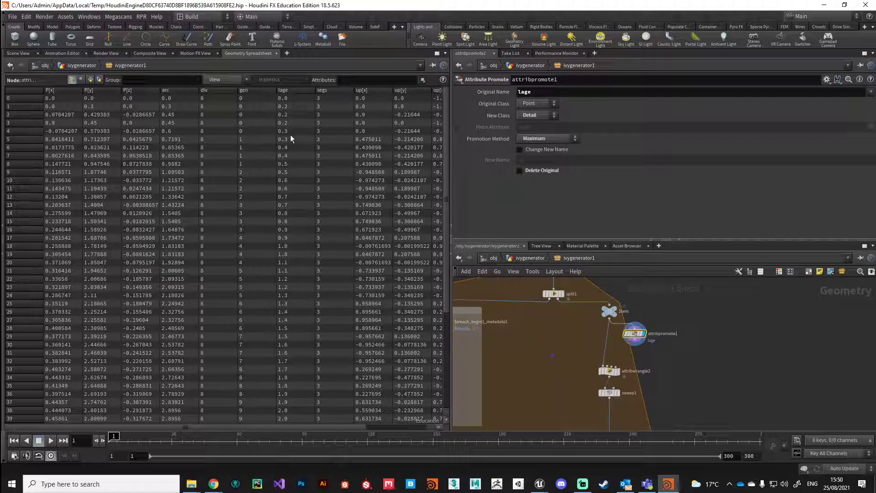
middle_drag(583, 422, 581, 391)
drag(580, 386, 611, 382)
Add an Attribute Wrangle fed by attribpromote1 and place it directly beneath it
click(632, 340)
key(Tab)
text(wran)
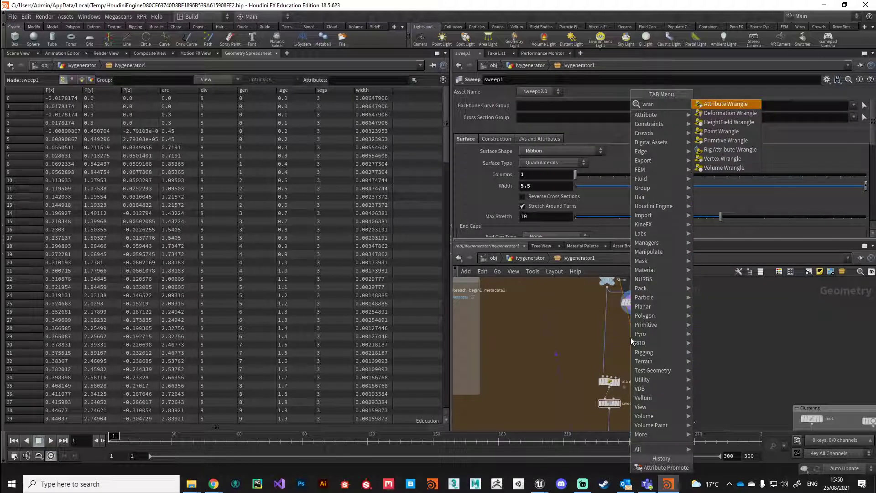
key(Return)
click(632, 338)
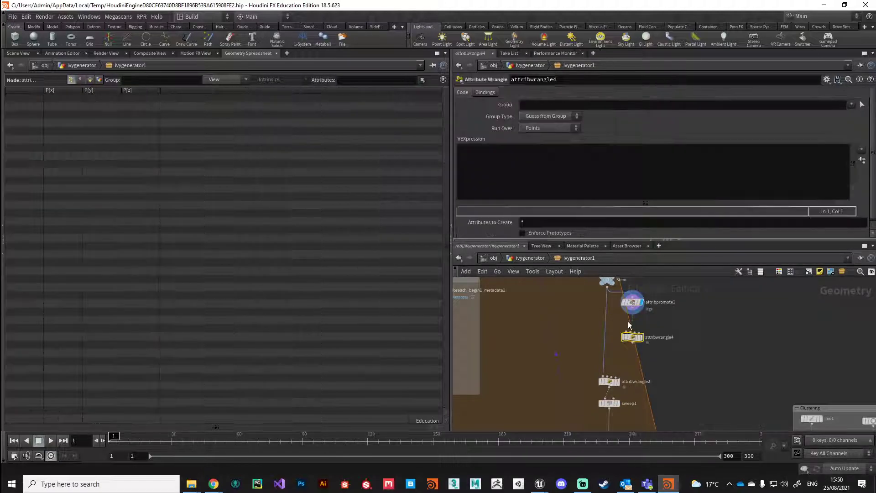
click(633, 310)
click(633, 330)
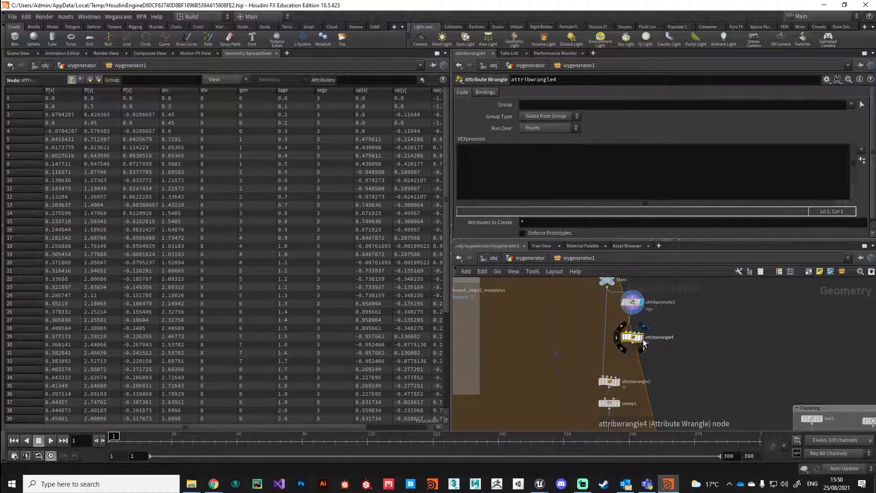
drag(634, 338, 635, 324)
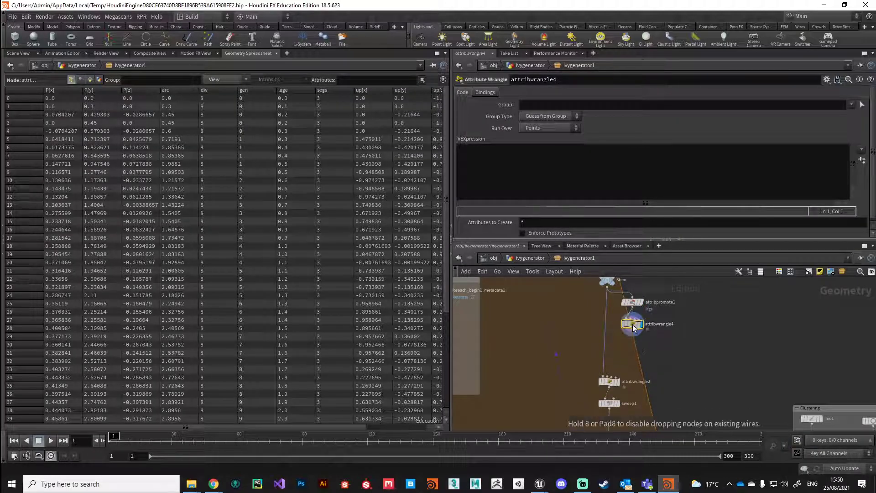
Write float maxAge = detail(0, "lage", 0); as the wrangle's first VEX line
click(472, 163)
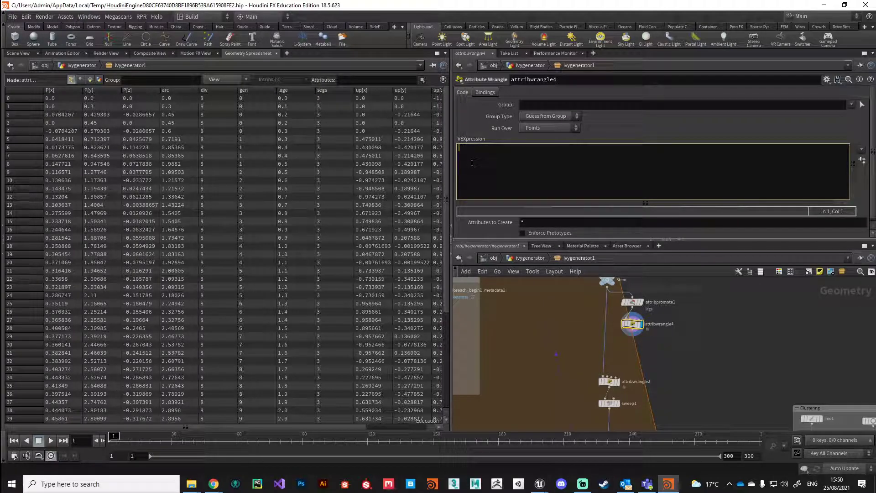
text(float)
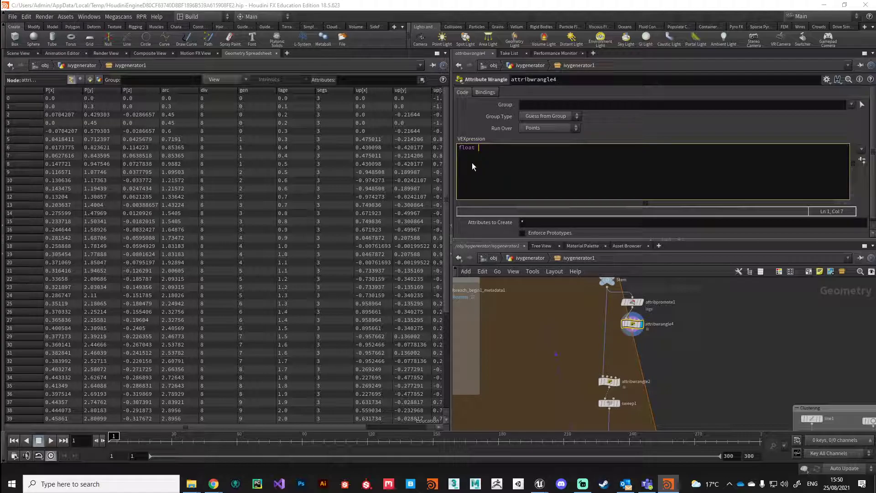
text( maxAge = detail()
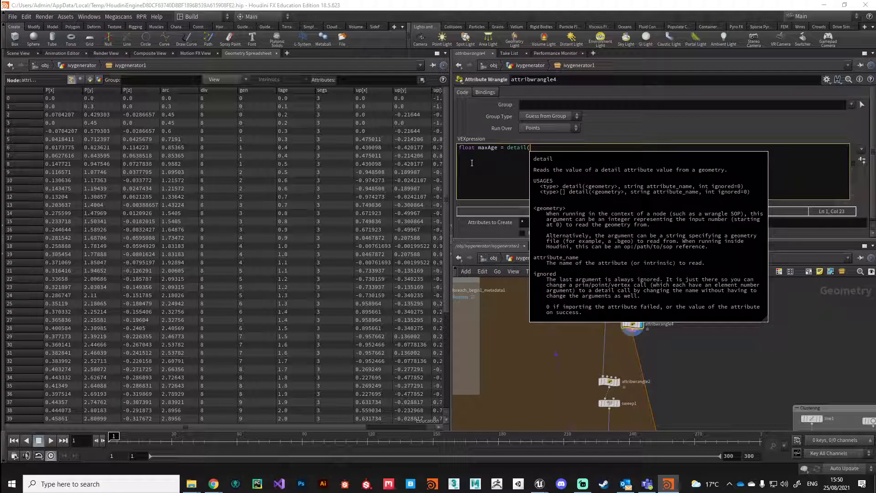
text(0, "lage", 0);)
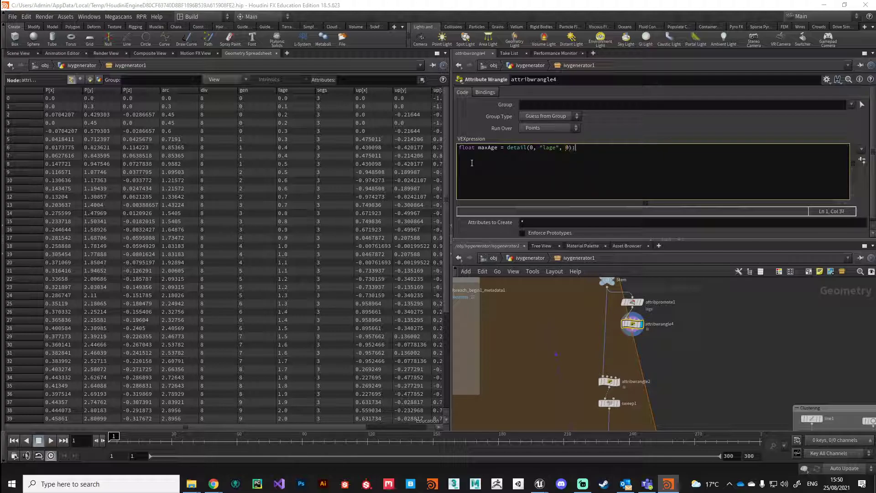
click(614, 320)
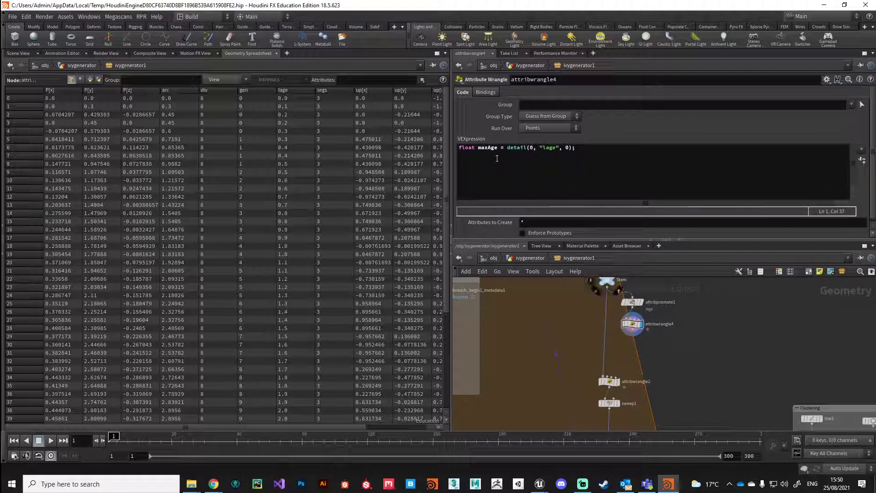
double_click(508, 148)
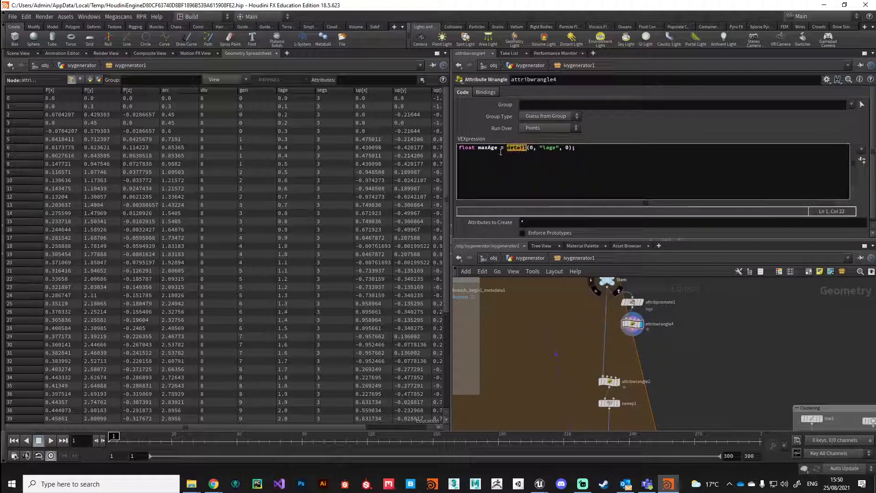
click(98, 80)
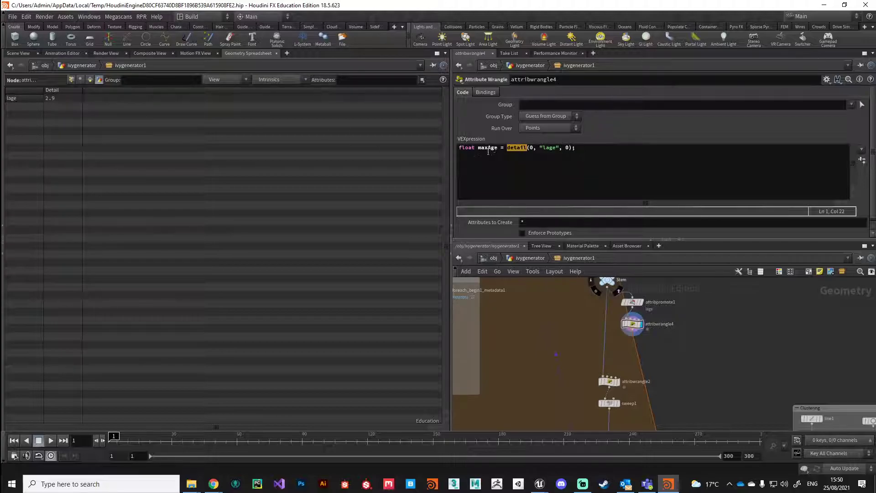
click(520, 170)
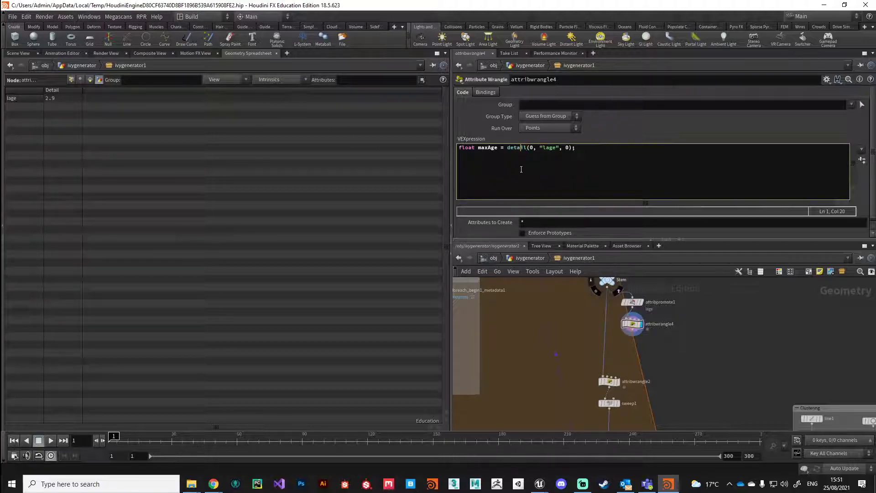
key(Return)
click(72, 79)
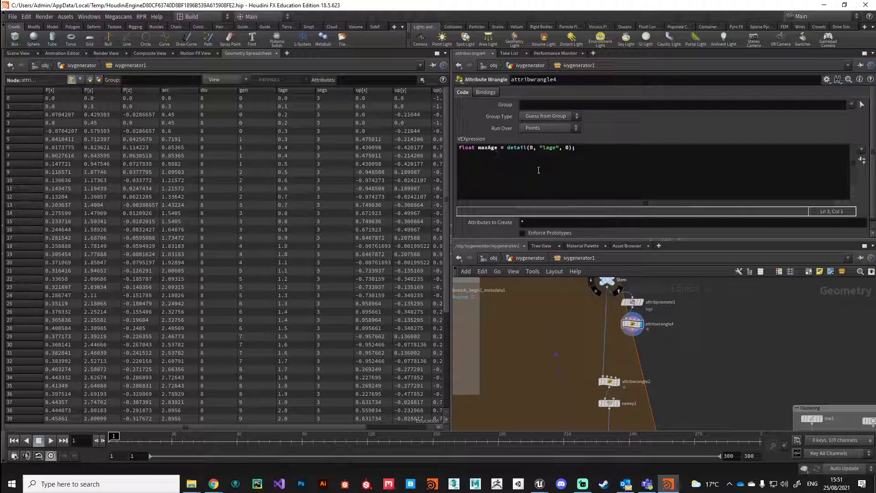
click(464, 168)
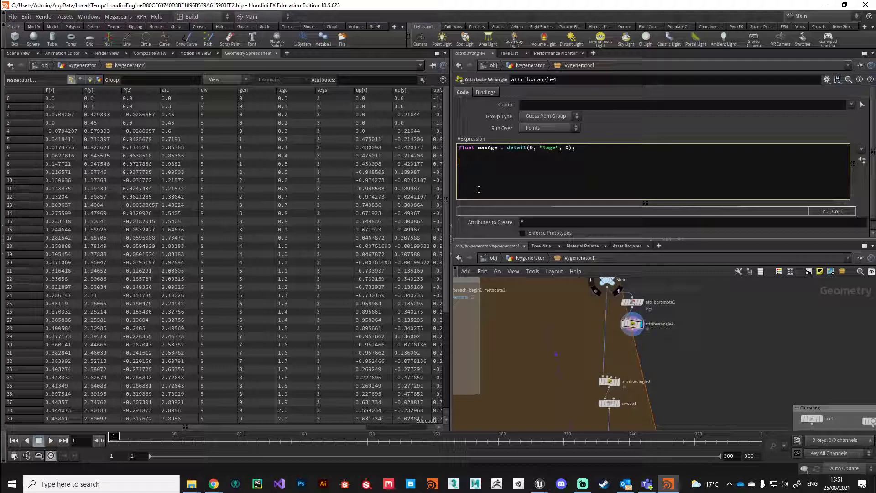
text(float =)
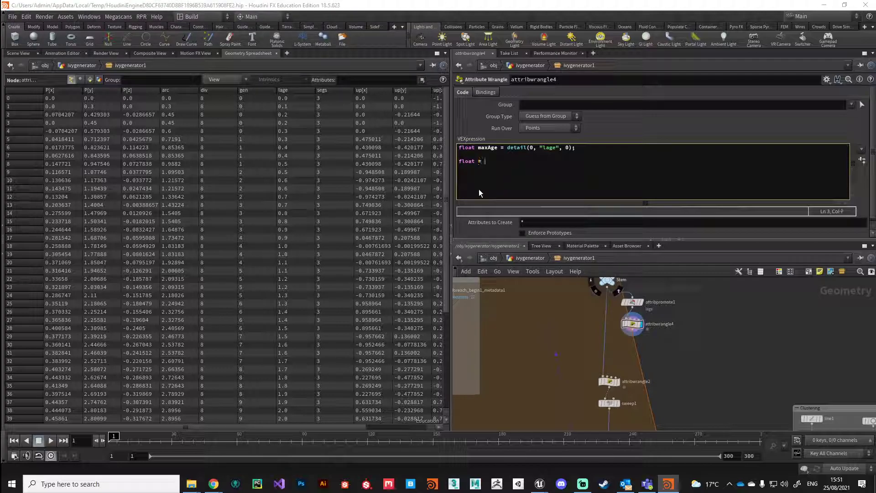
text( r)
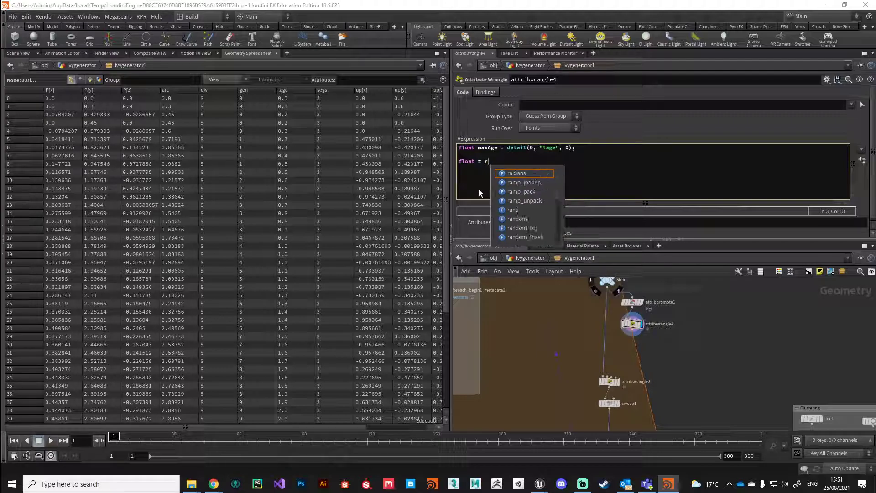
key(BackSpace)
text(ColRam)
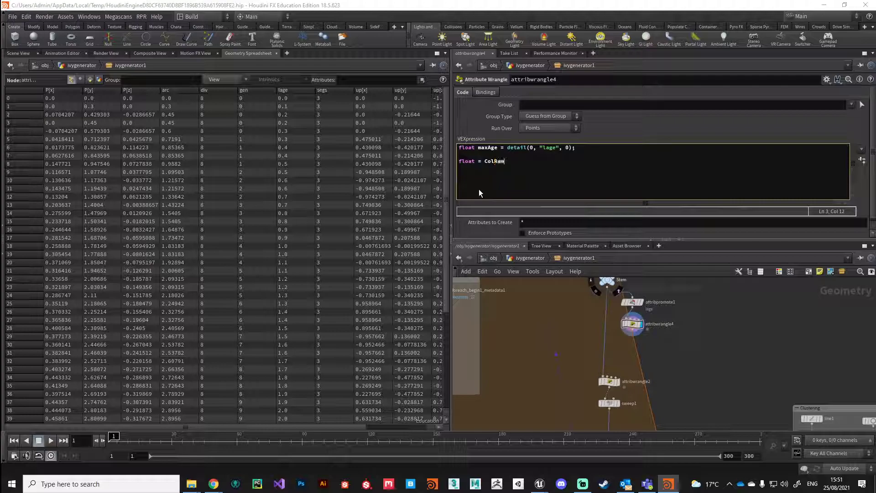
key(BackSpace)
key(BackSpace)
key(BackSpace)
key(BackSpace)
key(BackSpace)
key(BackSpace)
key(BackSpace)
key(BackSpace)
text(colRamp = @lage / maxAge;)
click(519, 185)
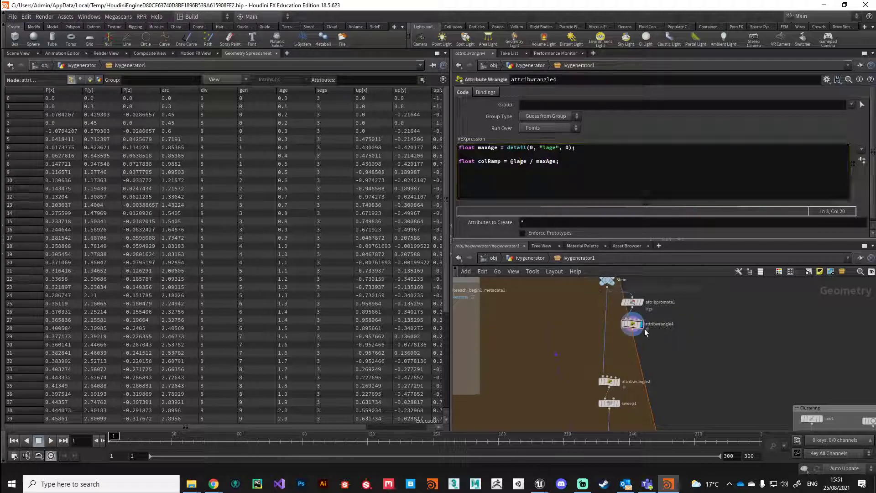
drag(476, 163, 454, 161)
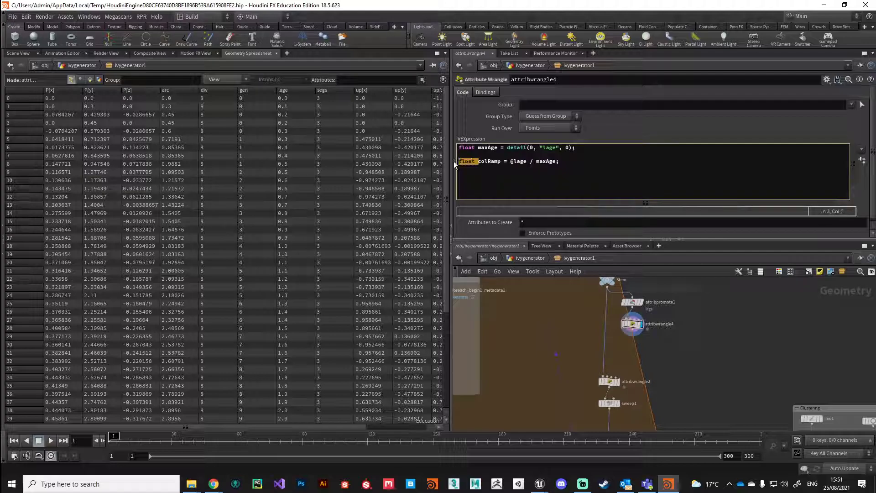
key(BackSpace)
text(f@)
drag(488, 161, 458, 161)
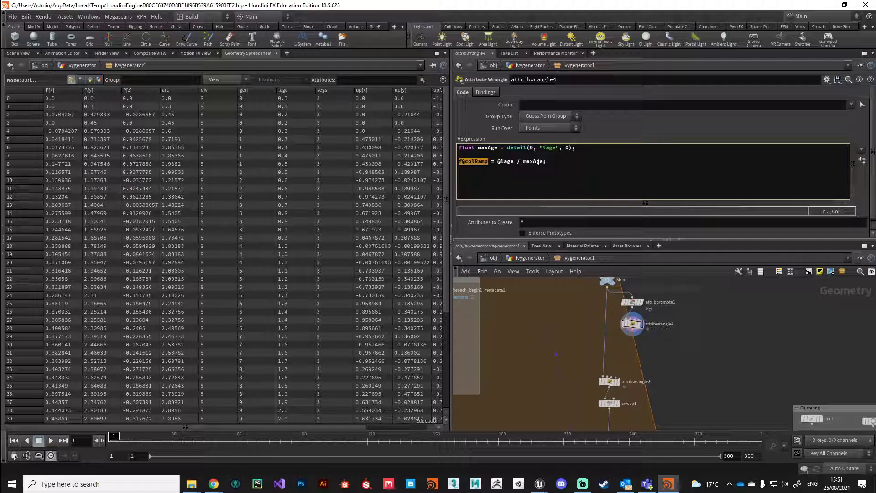
click(688, 353)
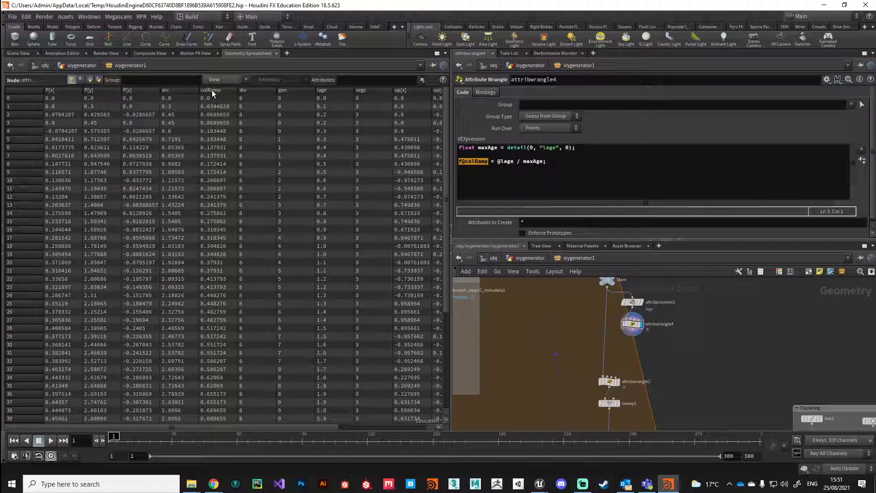
Sort the spreadsheet by colRamp descending then ascending, then switch to the Scene View of the ivy stem
click(224, 89)
click(225, 89)
click(512, 170)
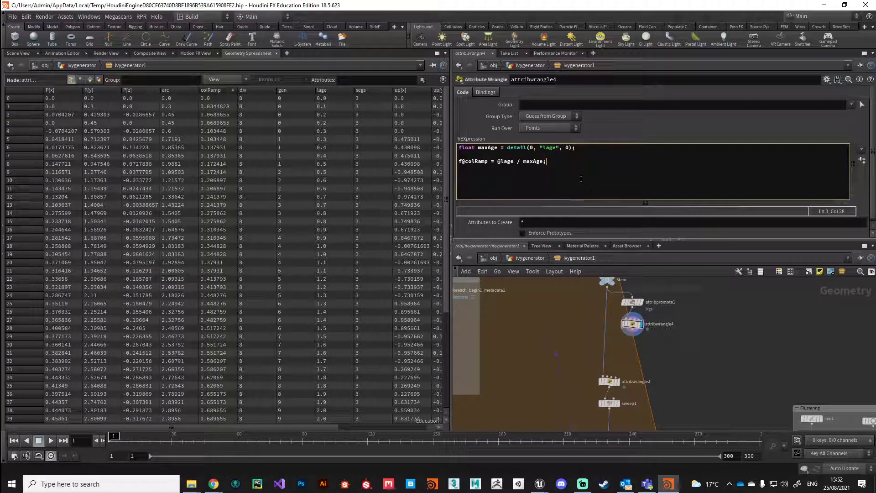
click(18, 53)
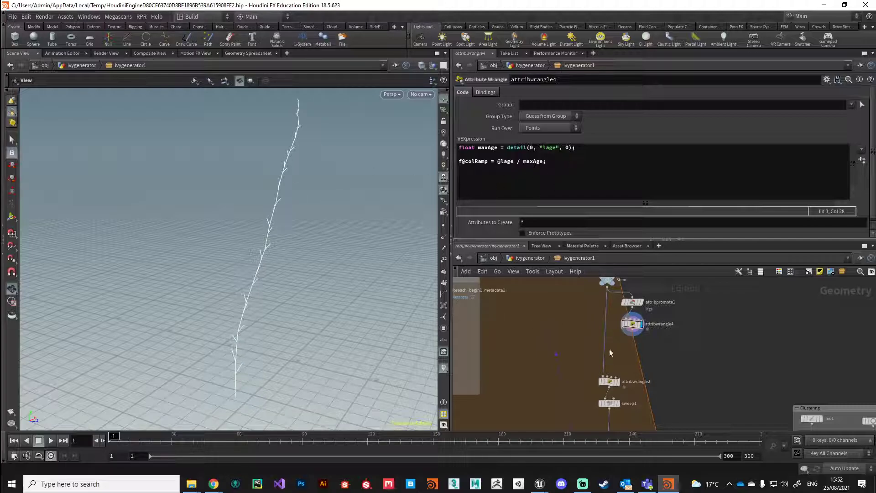
Switch the left pane back to the Geometry Spreadsheet
click(248, 53)
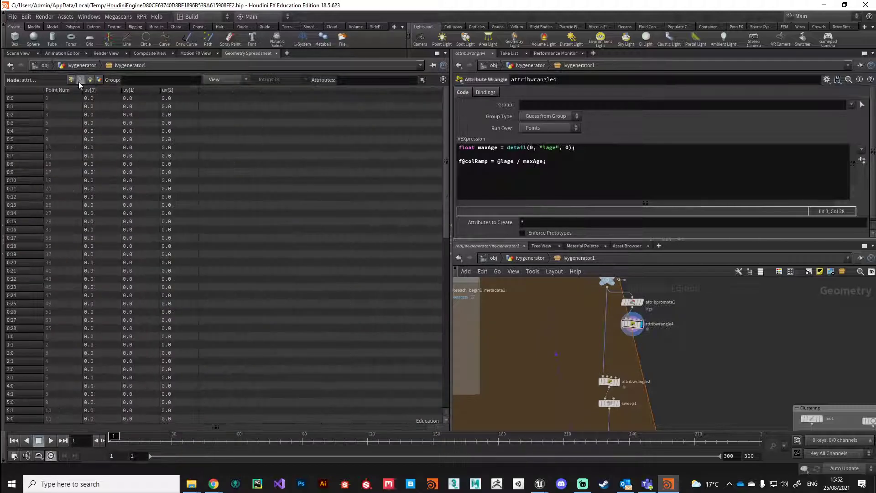